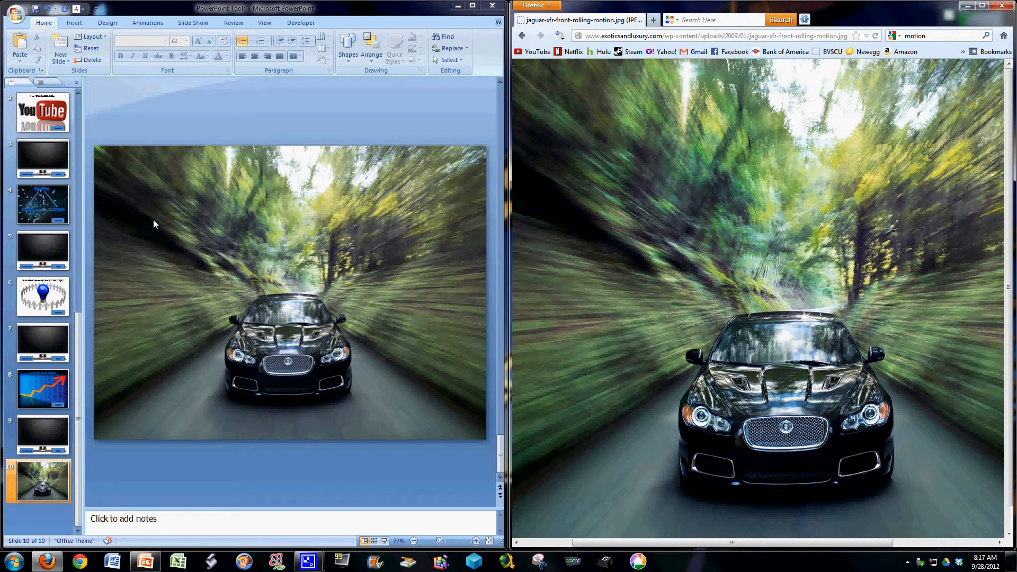
- Try sample text in a new text box near the slide's upper-left corner and erase it
click(67, 29)
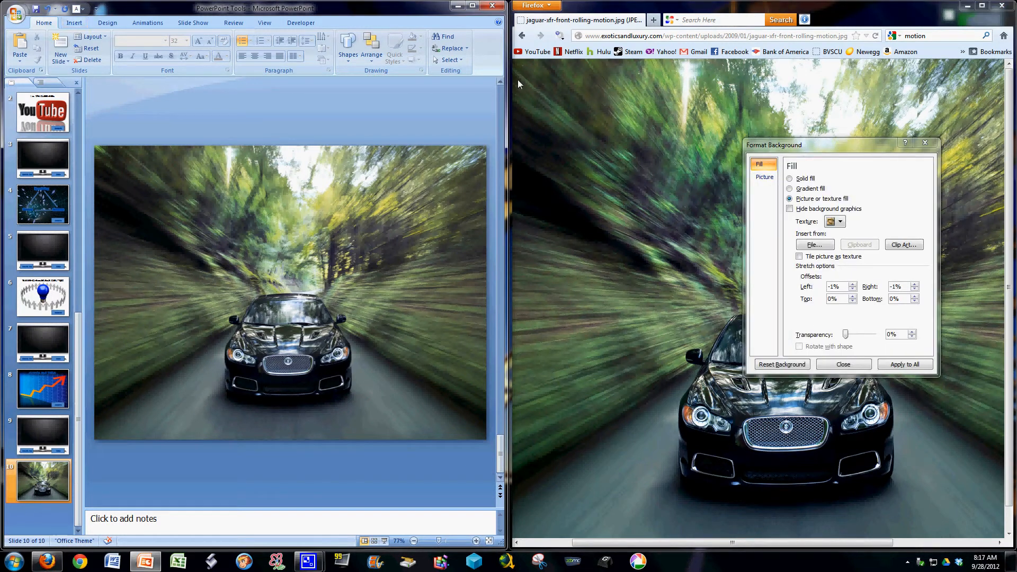
click(82, 24)
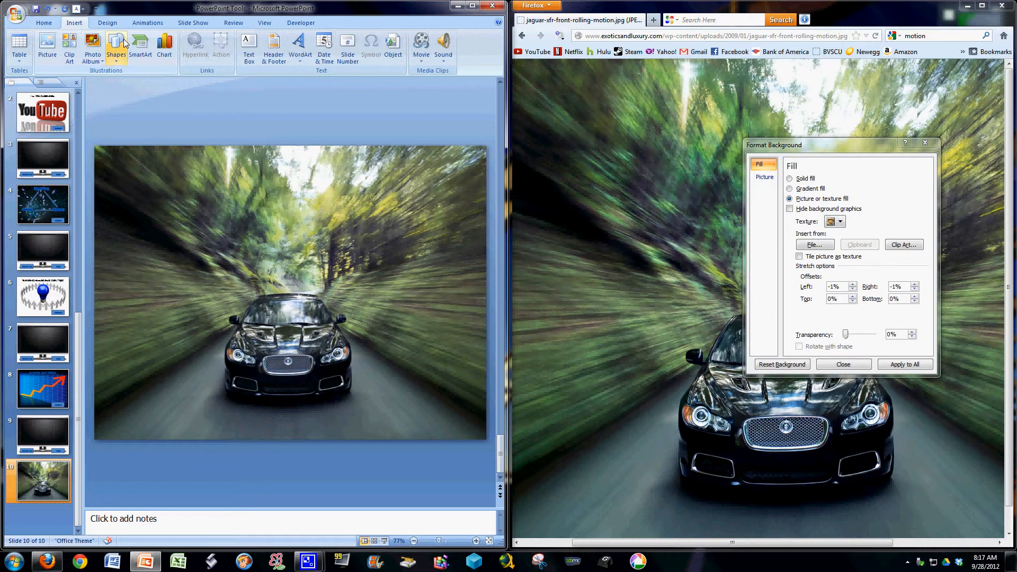
click(254, 43)
click(149, 179)
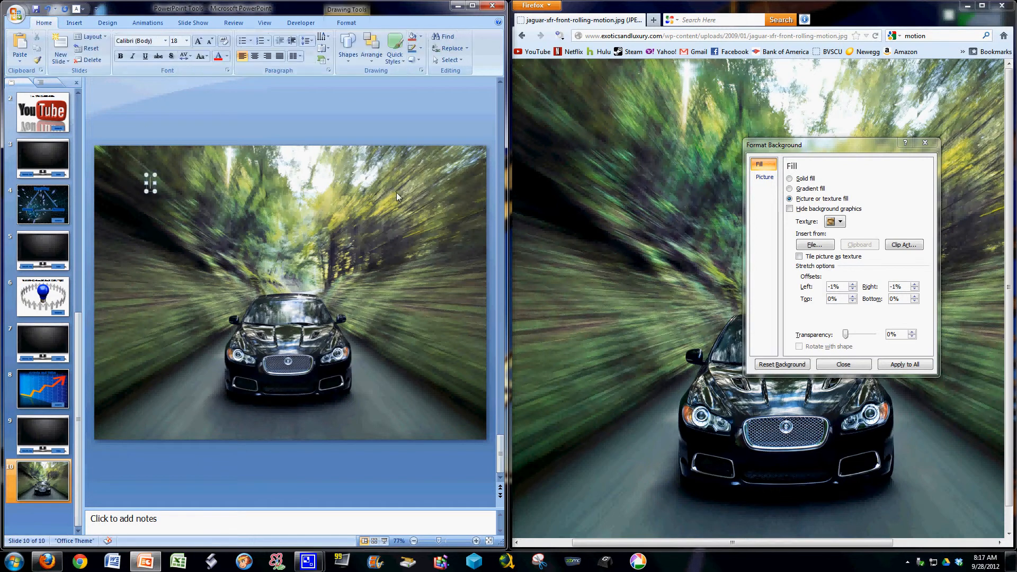
text(jkhsdfbsdf)
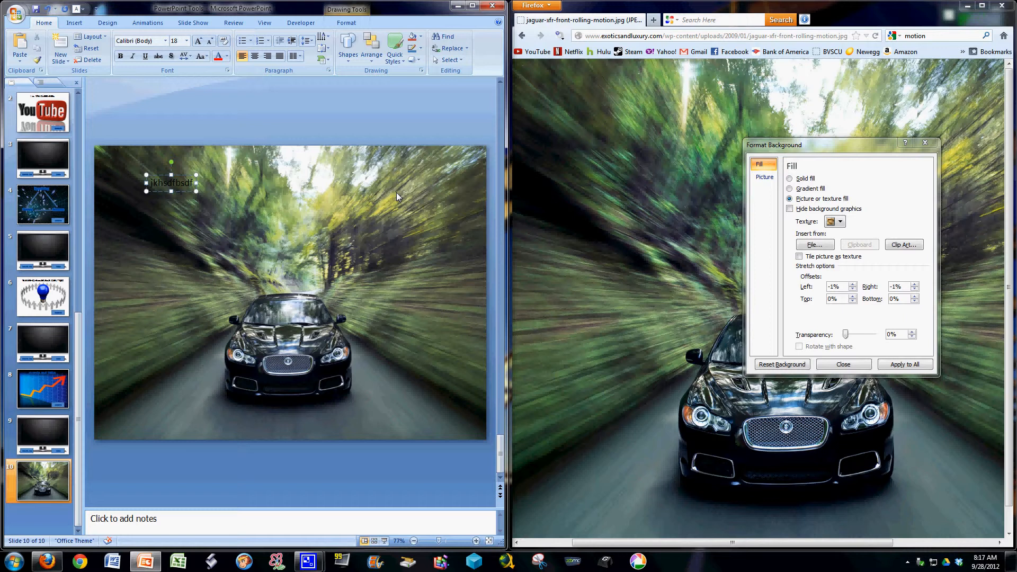
key(BackSpace)
key(BackSpace)
key(BackSpace)
key(BackSpace)
key(BackSpace)
key(BackSpace)
key(BackSpace)
key(BackSpace)
key(BackSpace)
key(BackSpace)
- Try white sample text in the text box over the picture background and delete the text box
click(227, 56)
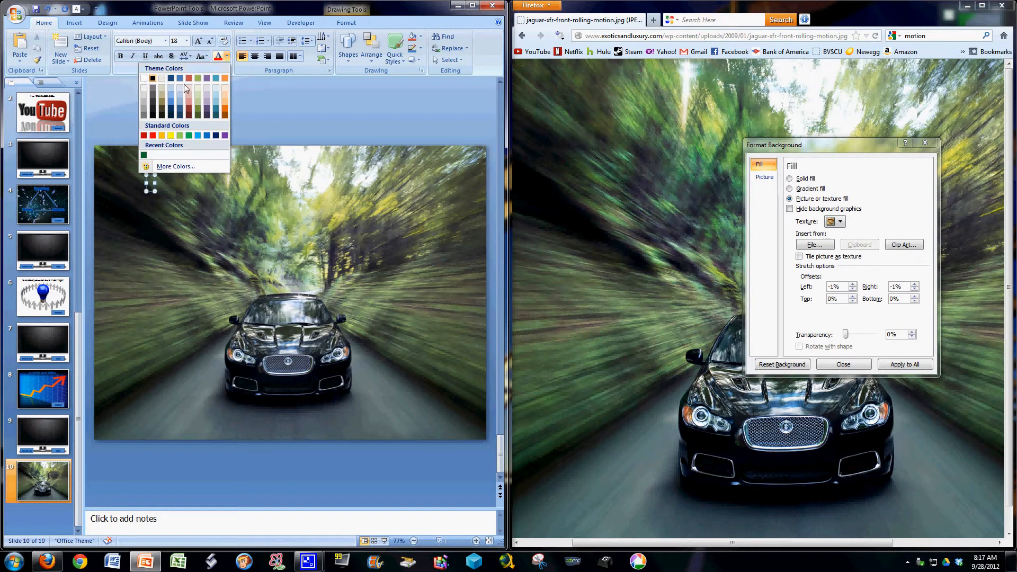
click(146, 79)
text(jhgsdalksd)
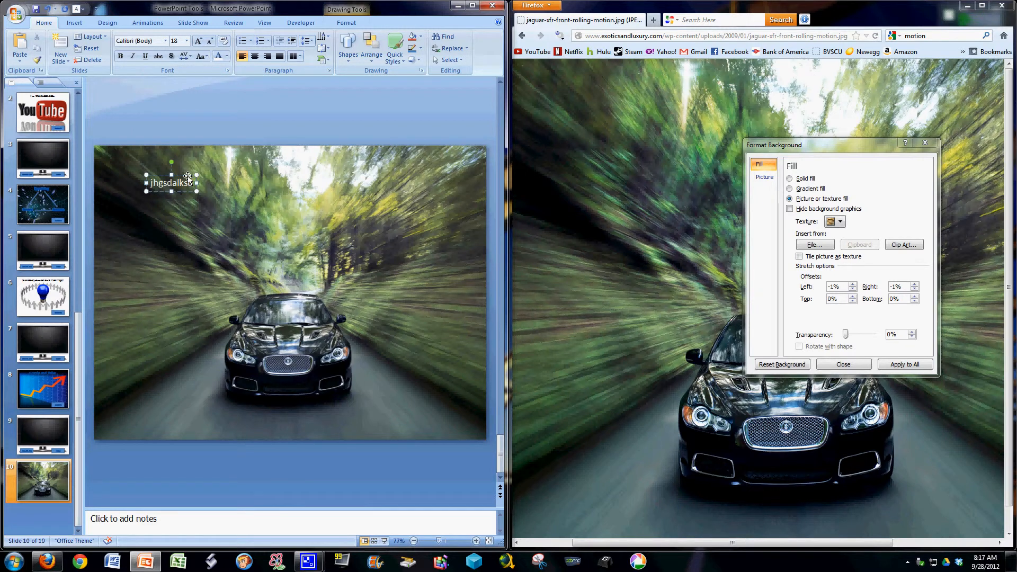
key(Delete)
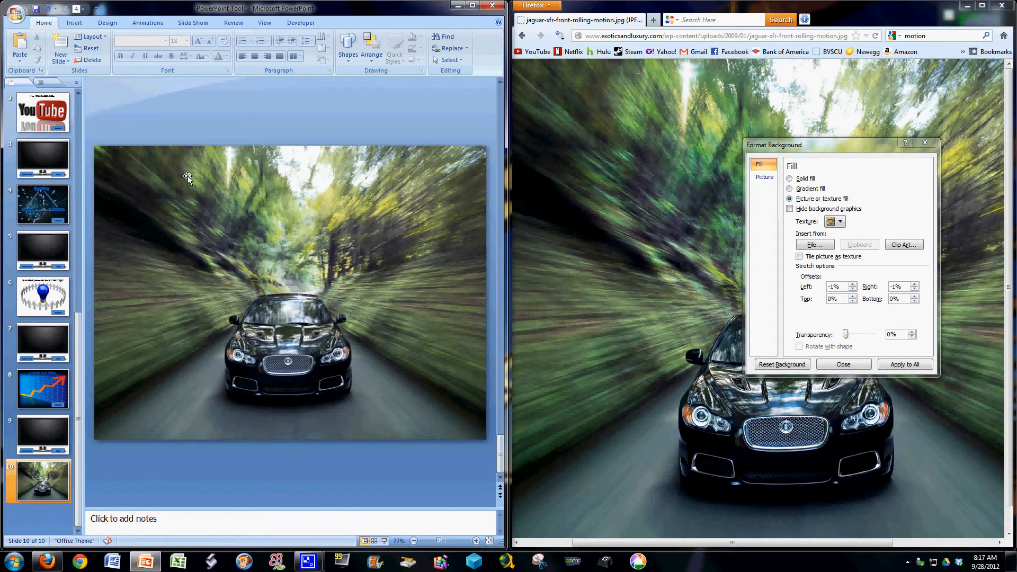
- Draw a large rounded rectangle covering most of the car slide, leaving a narrow margin of background all around
click(74, 24)
click(116, 46)
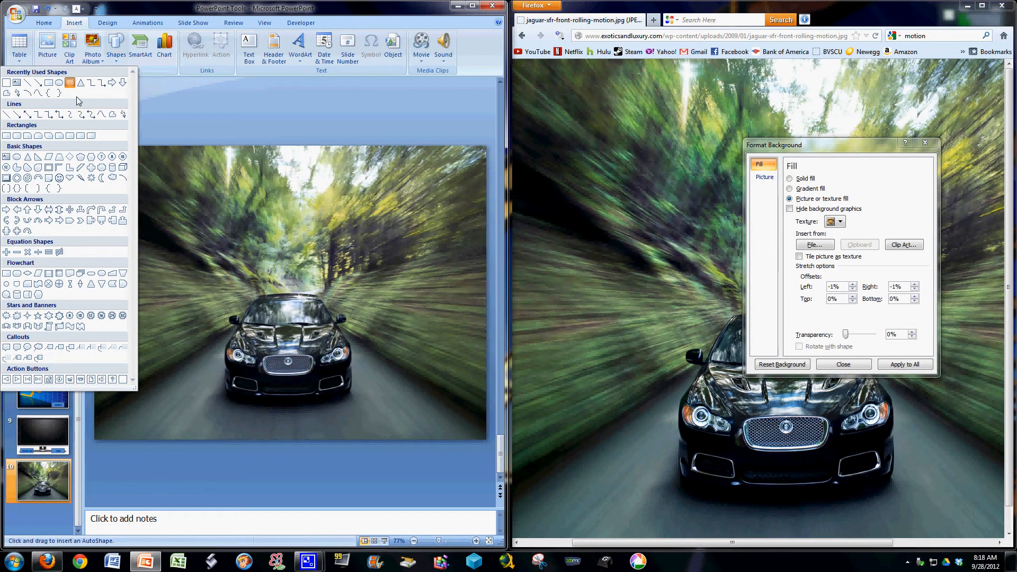
click(70, 83)
mouse_move(115, 168)
mouse_down()
mouse_move(222, 232)
mouse_move(414, 401)
mouse_move(470, 424)
mouse_up()
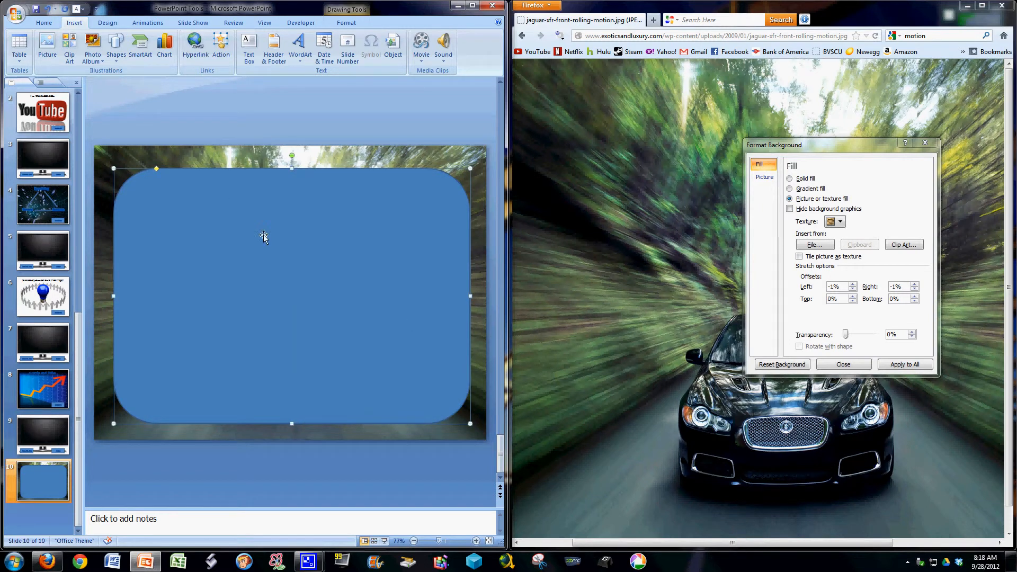
- Left-align the rounded rectangle's text and anchor it to the top of the shape
right_click(277, 258)
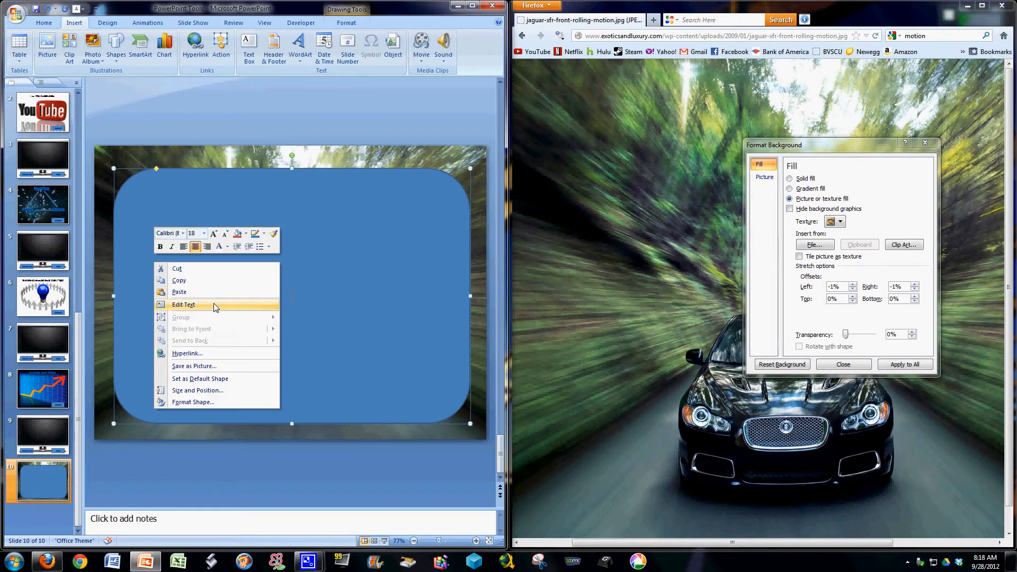
click(214, 304)
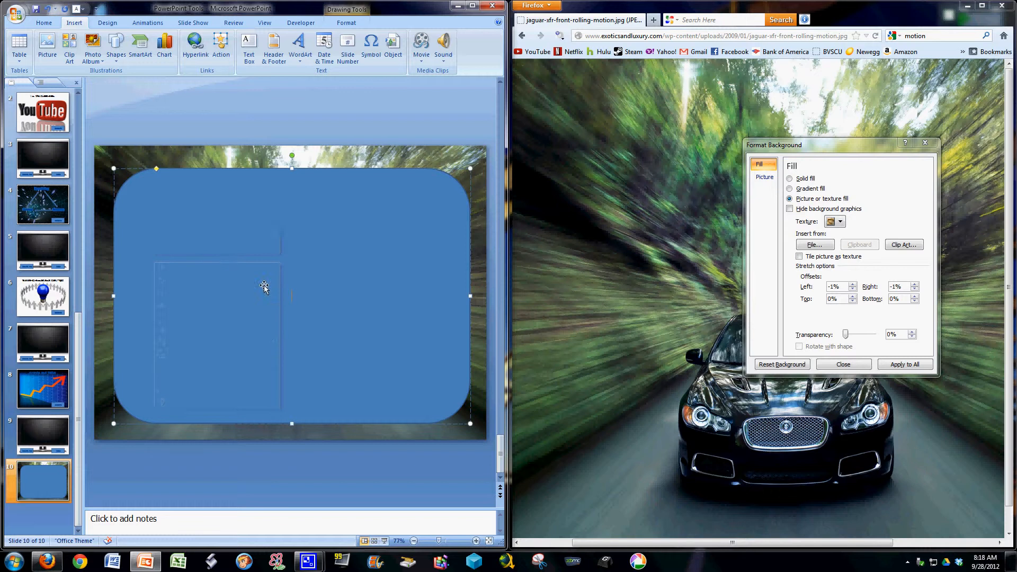
click(45, 23)
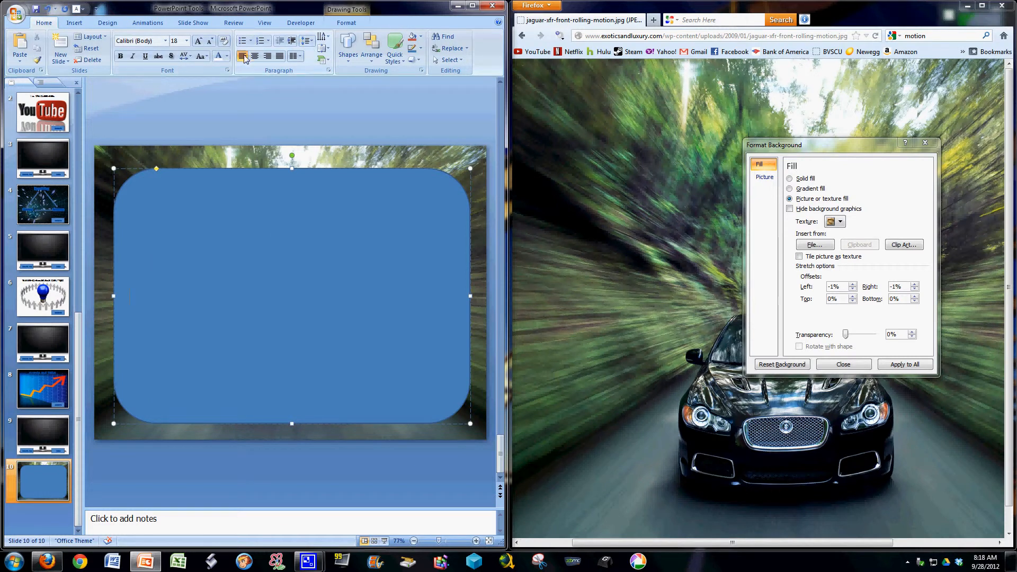
click(307, 46)
click(314, 44)
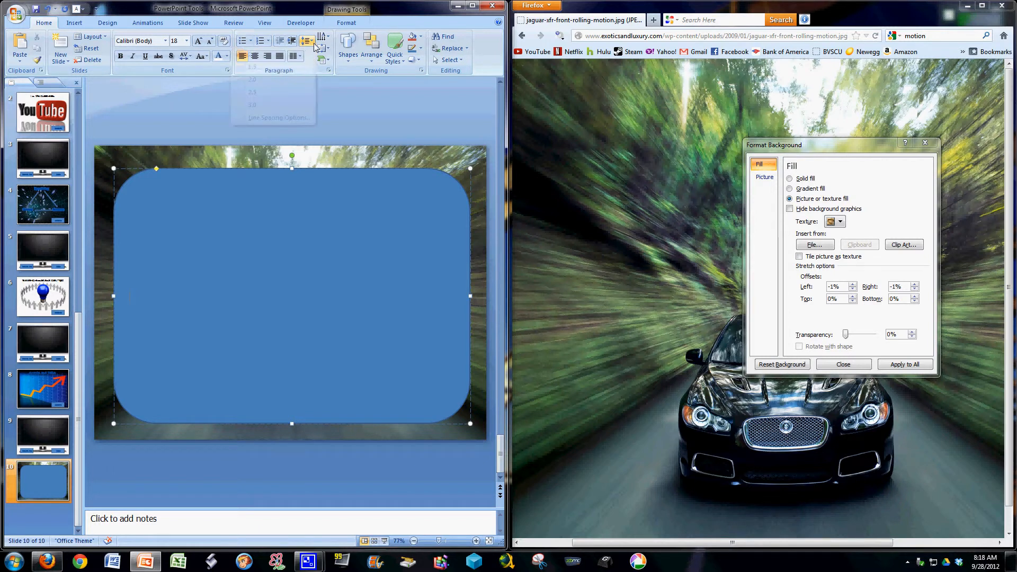
click(322, 47)
click(324, 53)
click(324, 54)
click(237, 100)
click(191, 203)
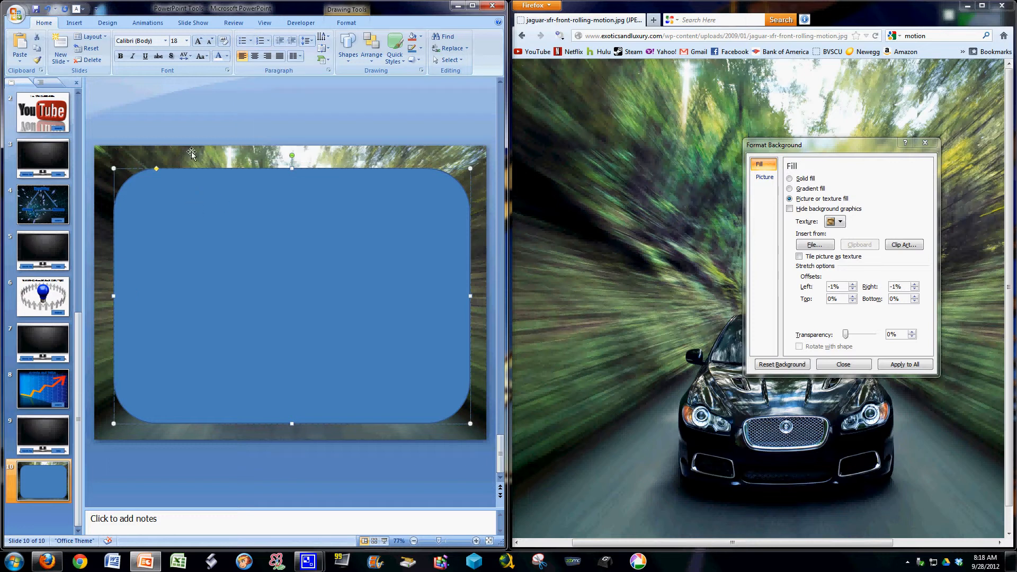
- Enter the heading "Motion" in the rounded rectangle, followed by the bullets "Fast!", "Time!" and "Position!"
right_click(164, 211)
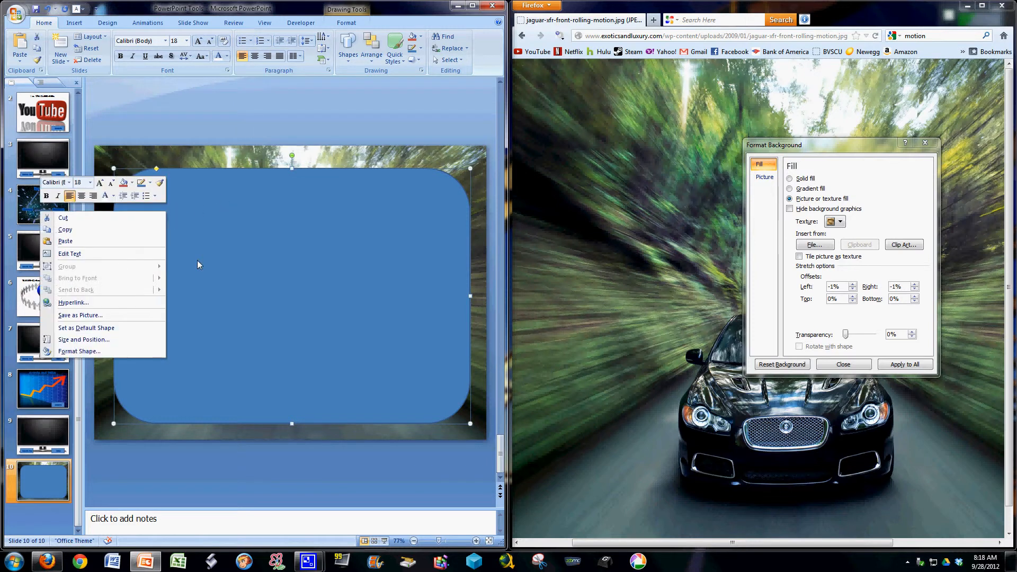
click(117, 255)
text(Motion)
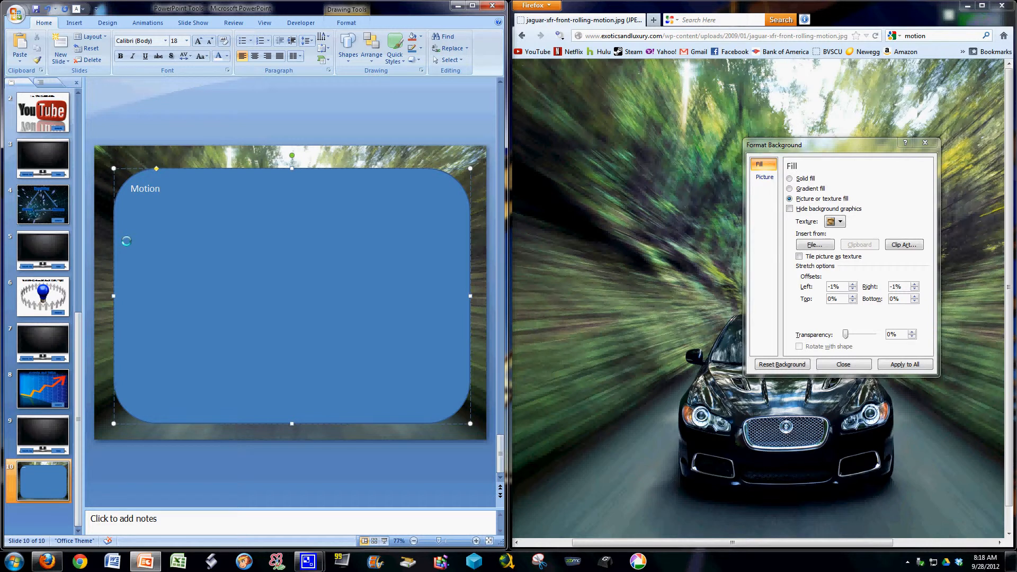
click(239, 43)
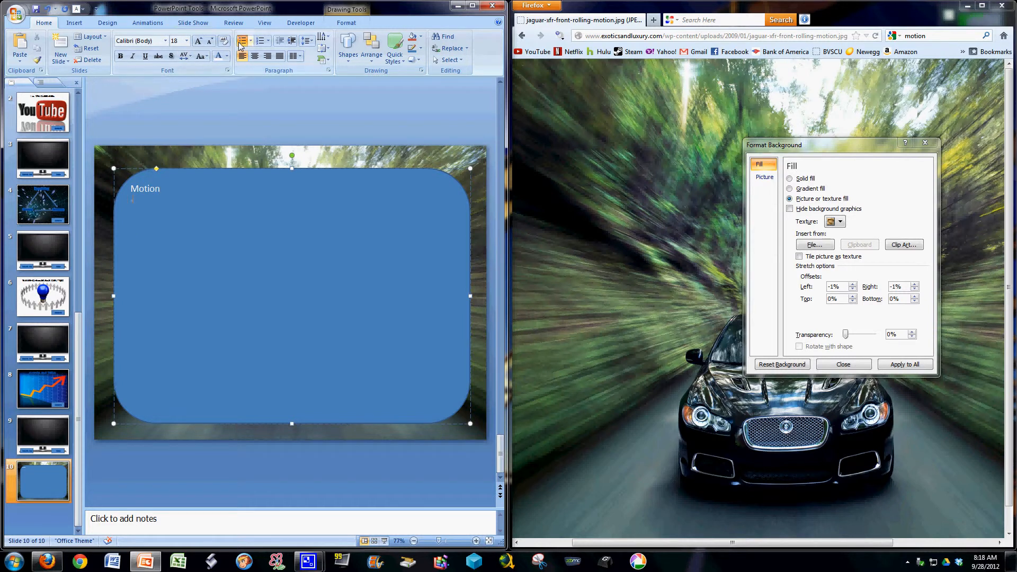
text(Fa)
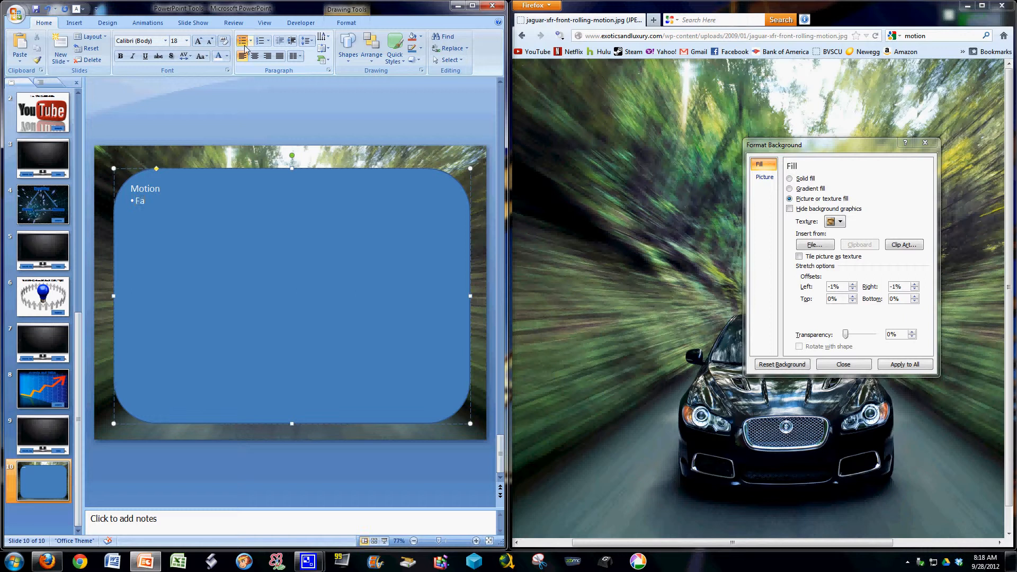
text(st! Time!)
key(Return)
text(Posit)
- Format the "Motion" heading in the Algerian font and enlarge it well above the bullet text
double_click(135, 187)
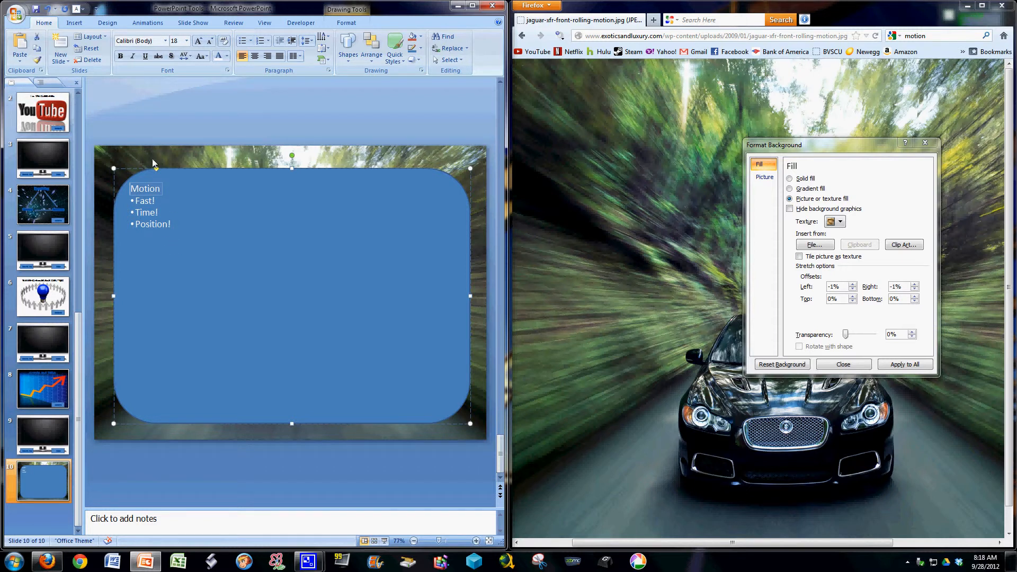
double_click(157, 189)
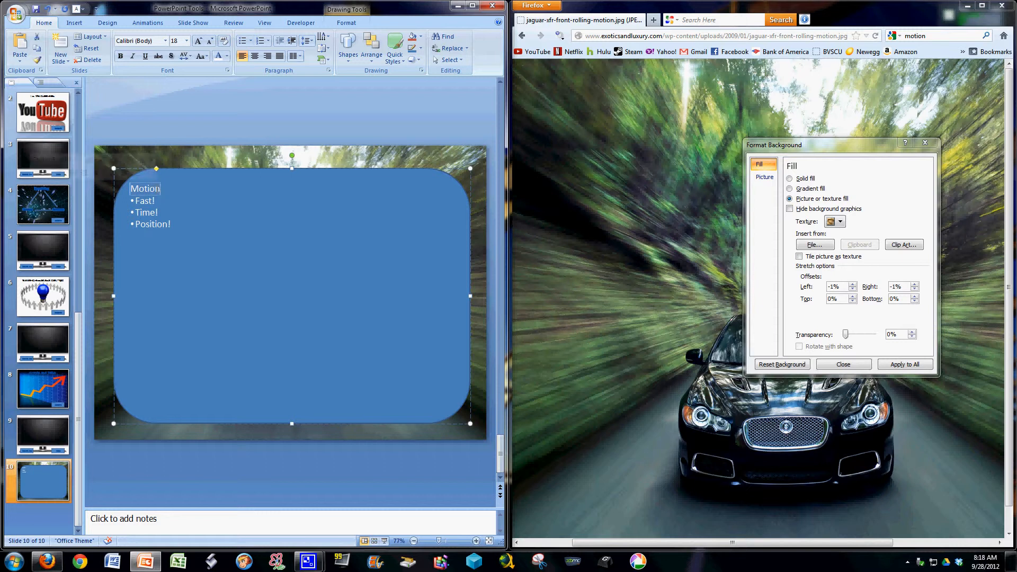
click(165, 41)
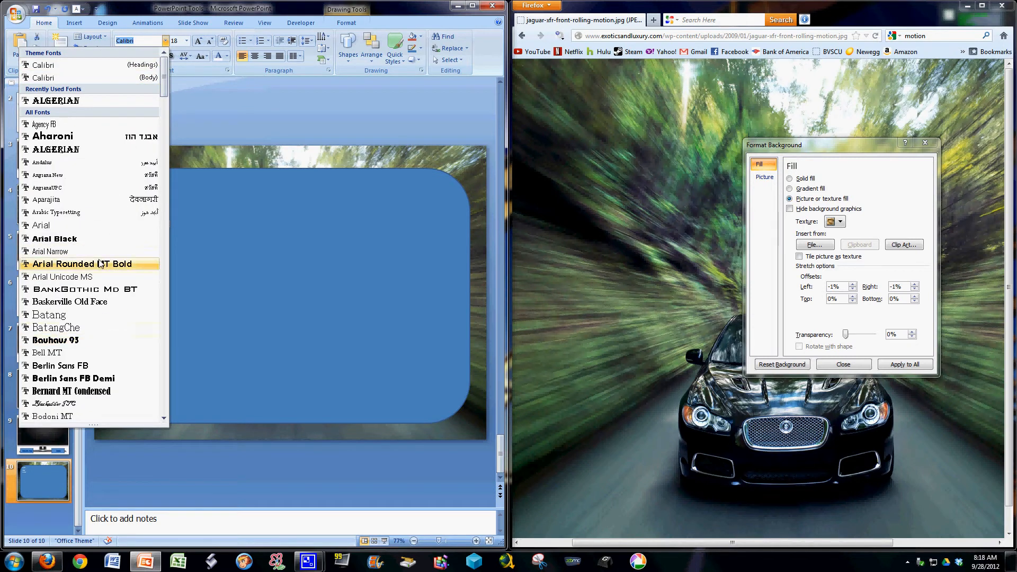
click(85, 149)
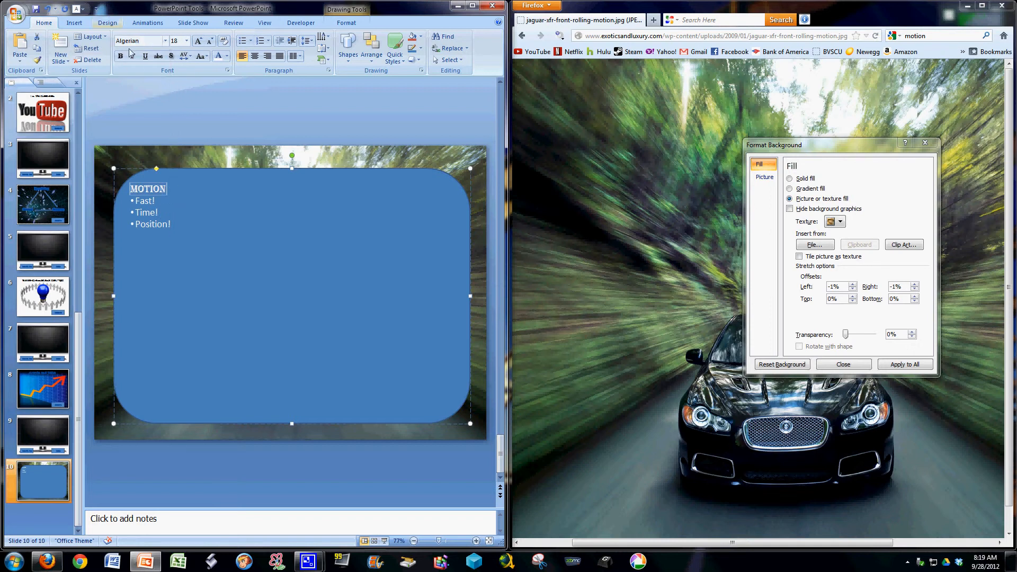
click(198, 40)
click(198, 41)
click(198, 41)
click(198, 41)
click(199, 40)
- Enlarge the text of the three bullets below the heading by two font size steps
drag(134, 212, 173, 236)
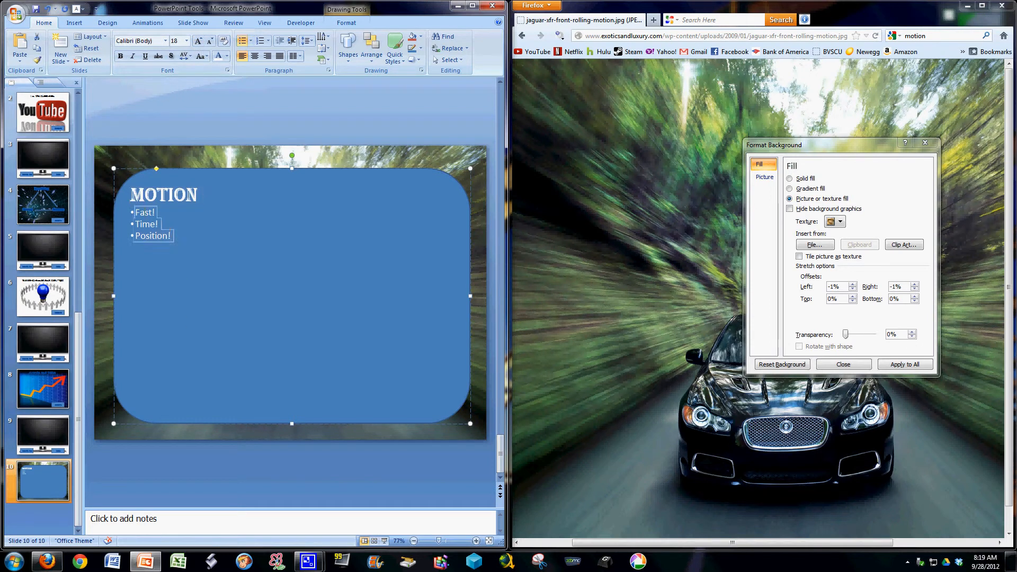
click(198, 41)
click(198, 41)
click(223, 278)
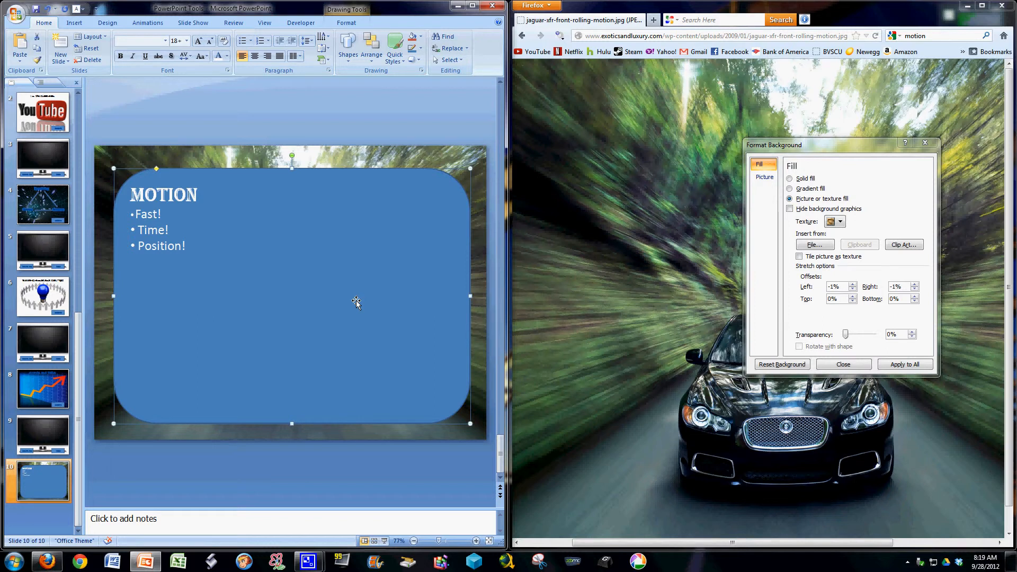
- Close the background formatting dialog and change the rounded rectangle's solid fill to black
click(925, 142)
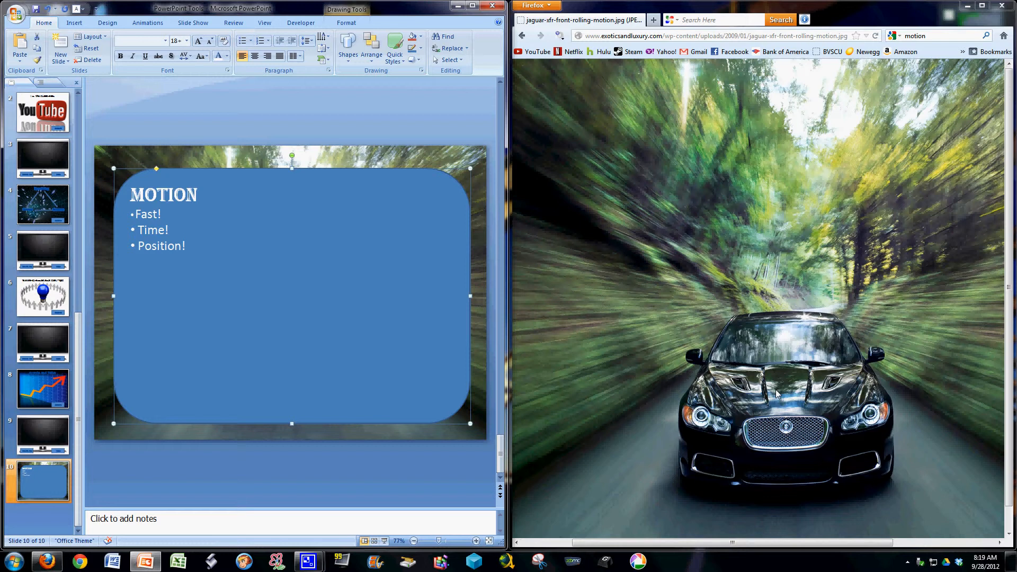
right_click(359, 250)
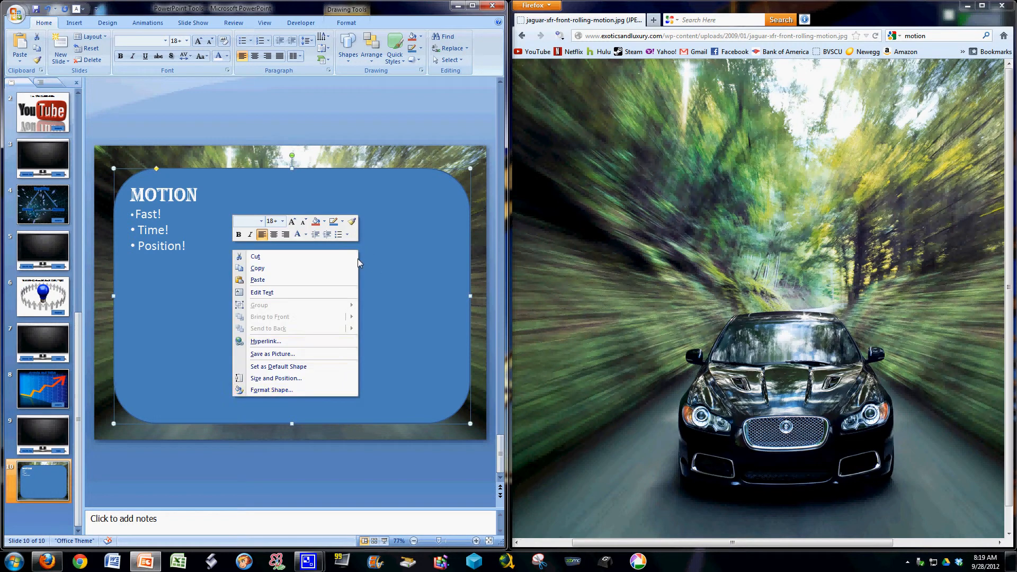
click(316, 391)
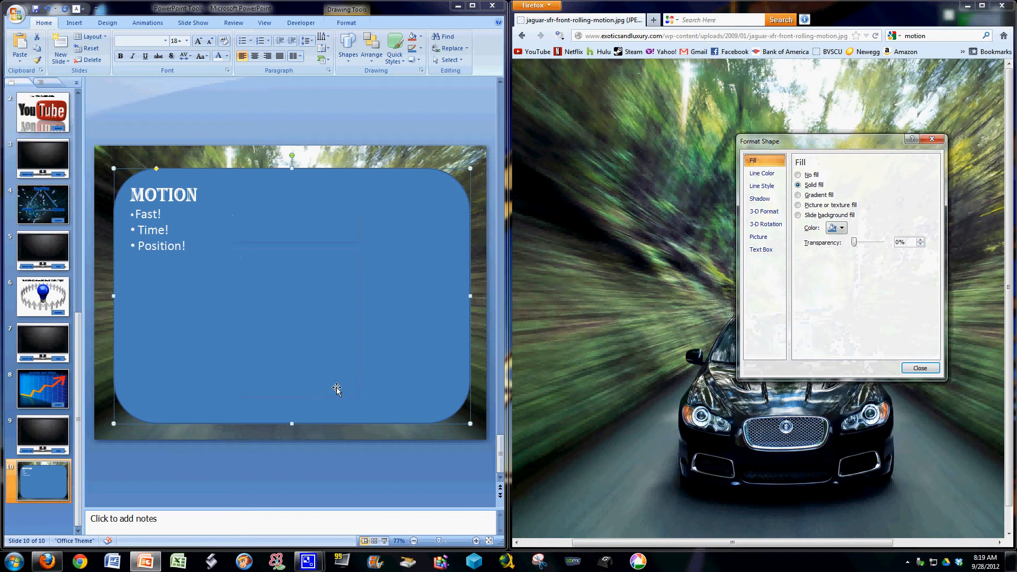
click(840, 228)
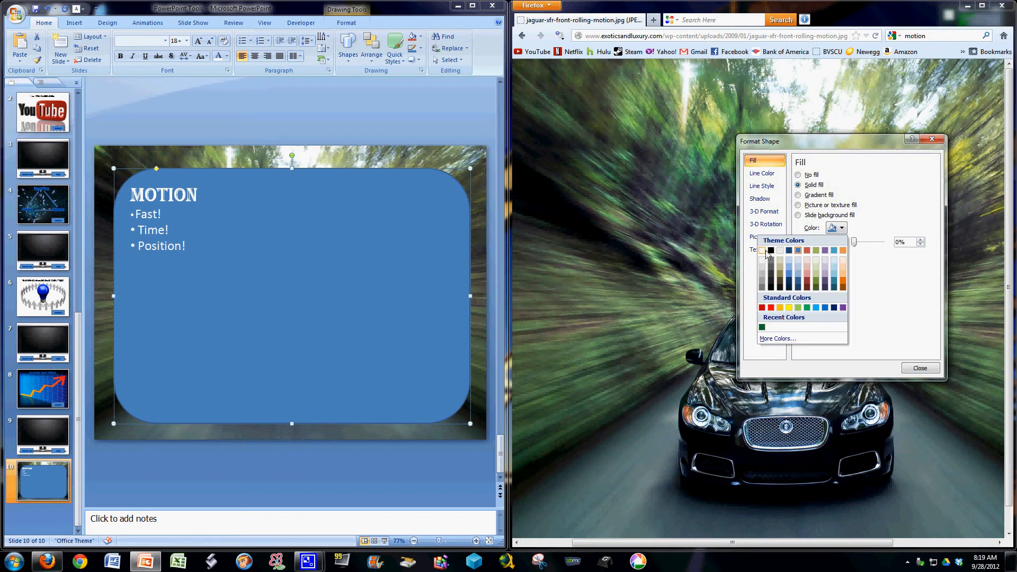
click(767, 253)
- Set the rounded rectangle's outline color to black and close the shape formatting dialog
click(774, 175)
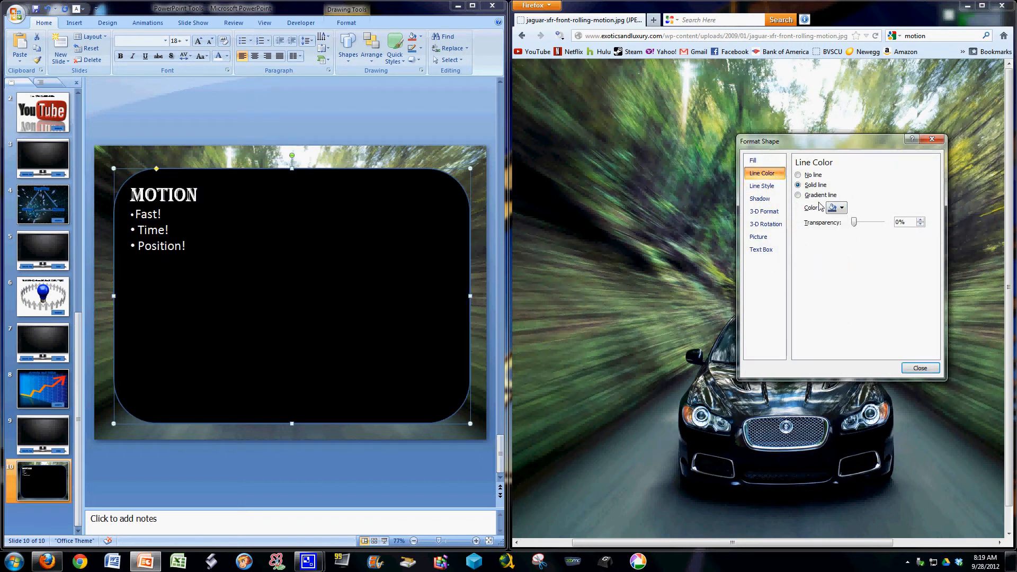
click(836, 207)
click(772, 234)
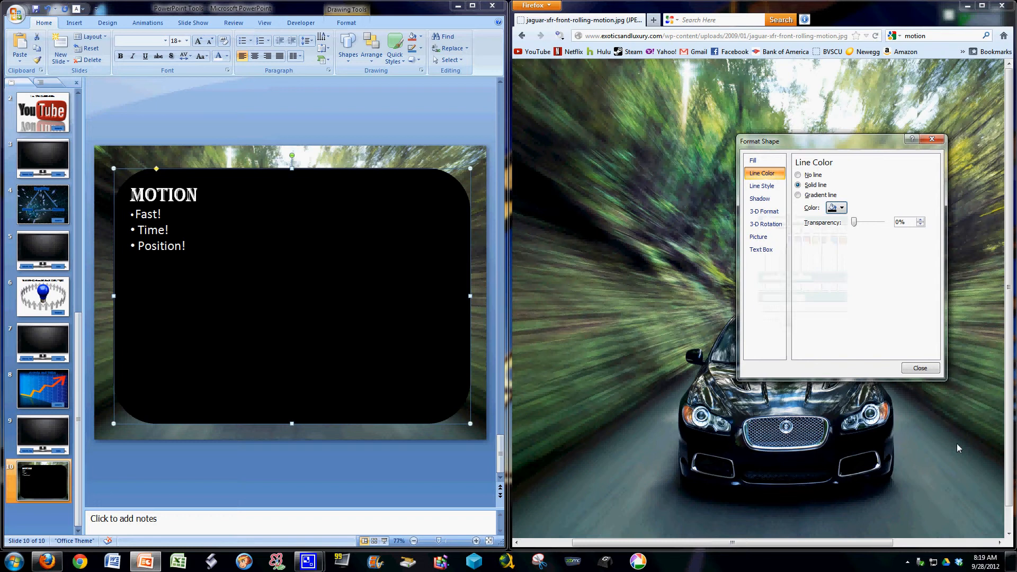
click(925, 370)
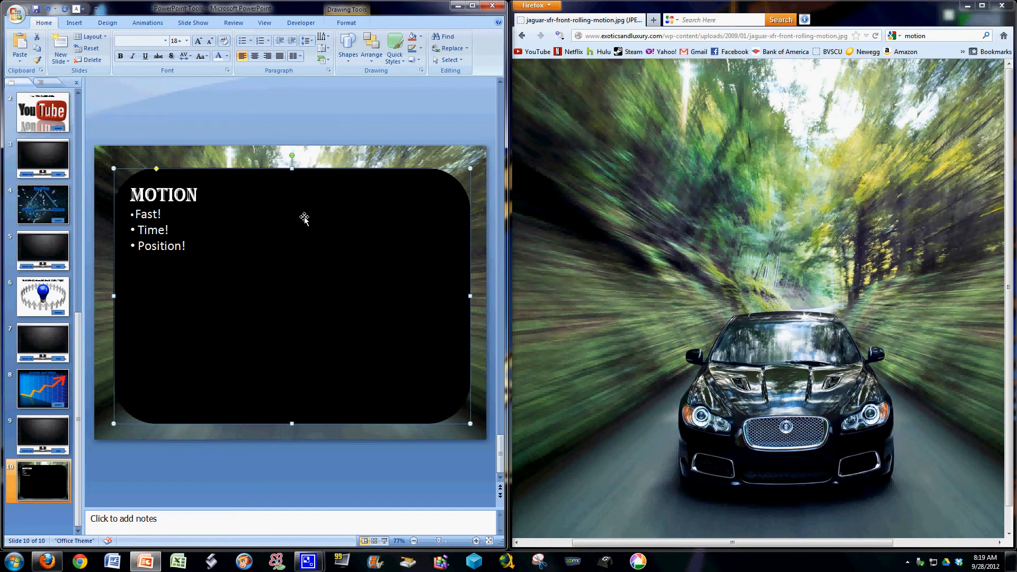
- Set the transparency of the rounded rectangle's black fill to 50%
right_click(179, 212)
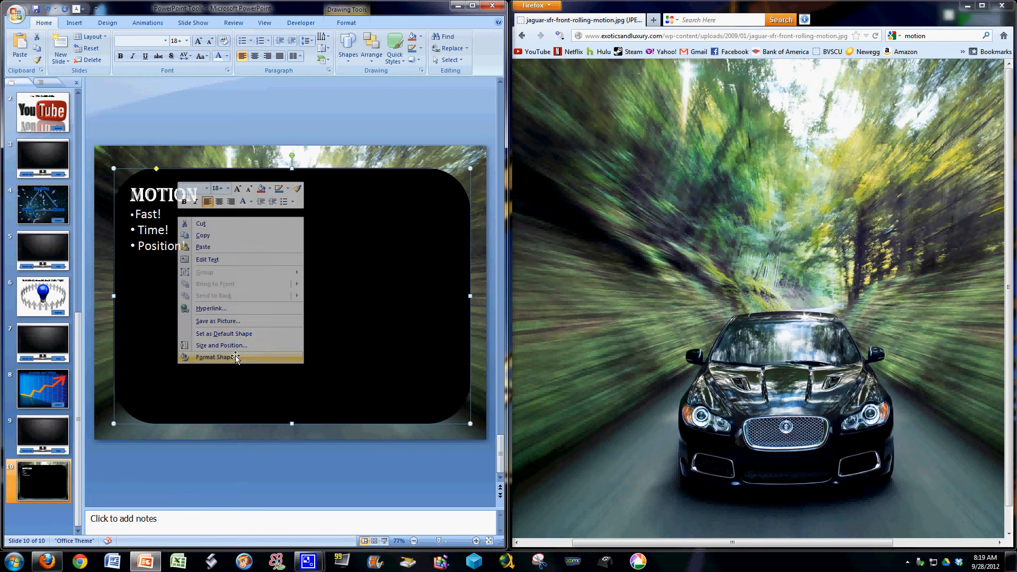
click(237, 356)
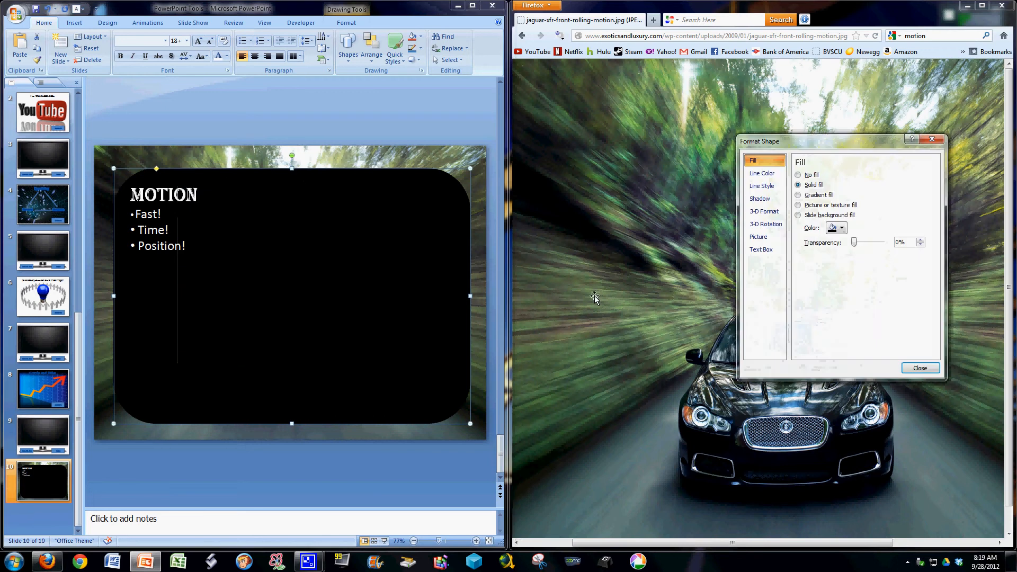
double_click(900, 241)
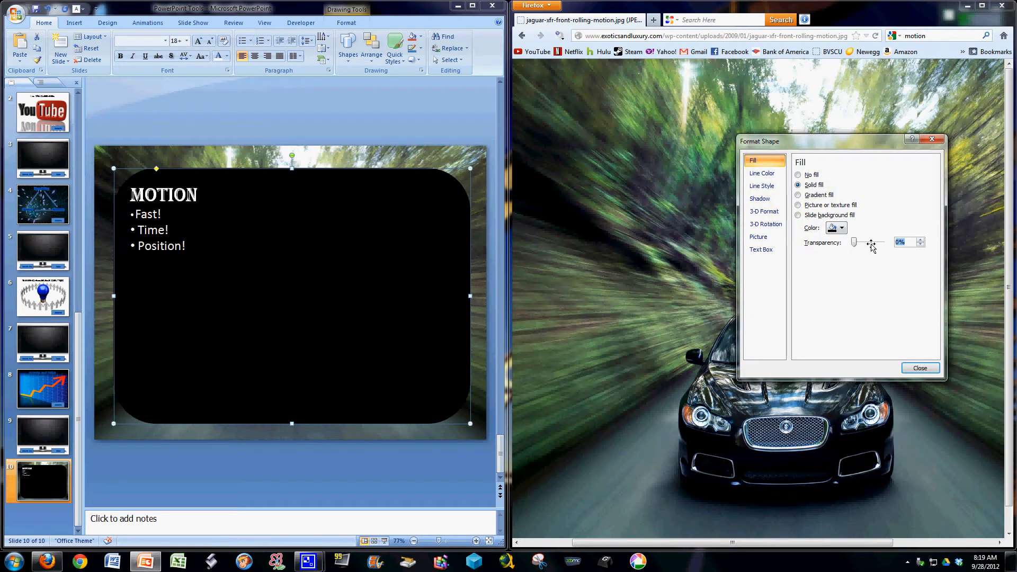
text(50)
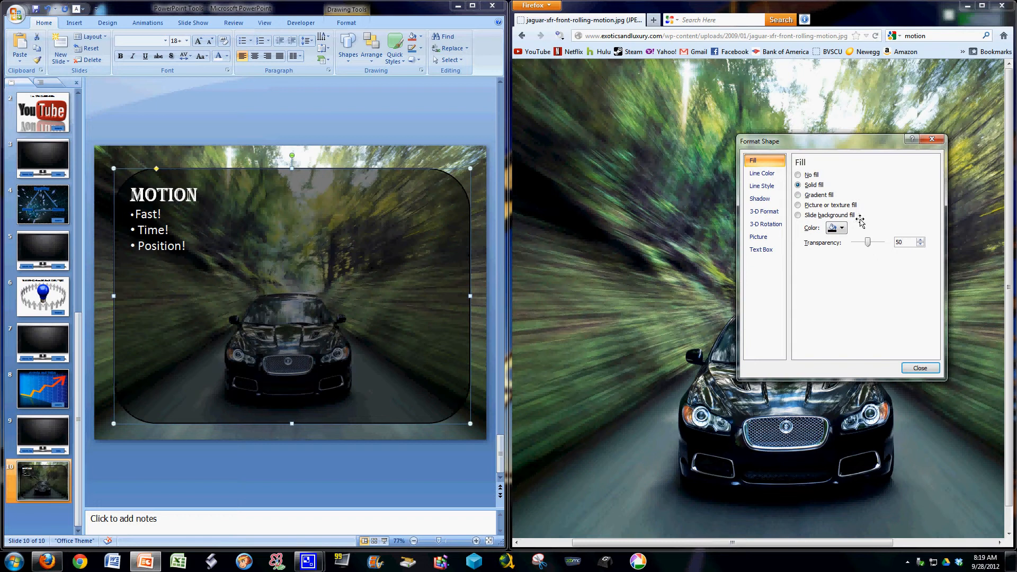
- Set the transparency of the rounded rectangle's black outline to 50%, close the shape formatting dialog and deselect the shape
click(771, 175)
text(50)
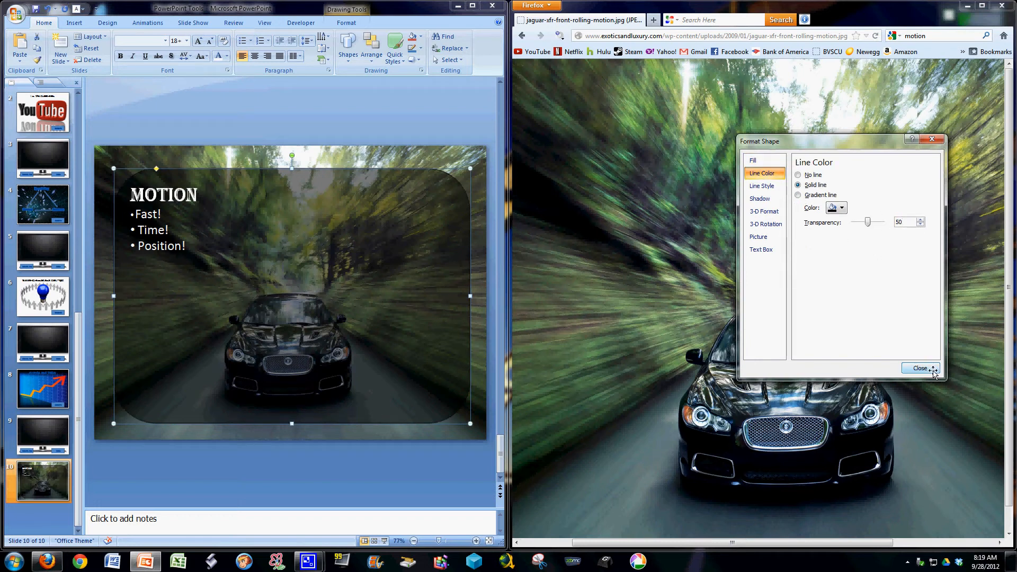
click(920, 369)
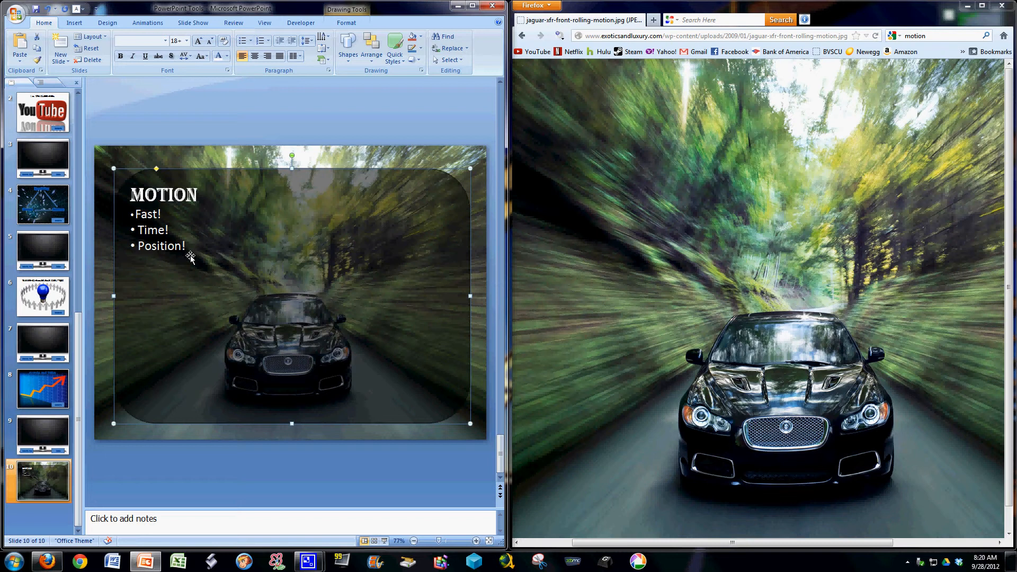
click(379, 450)
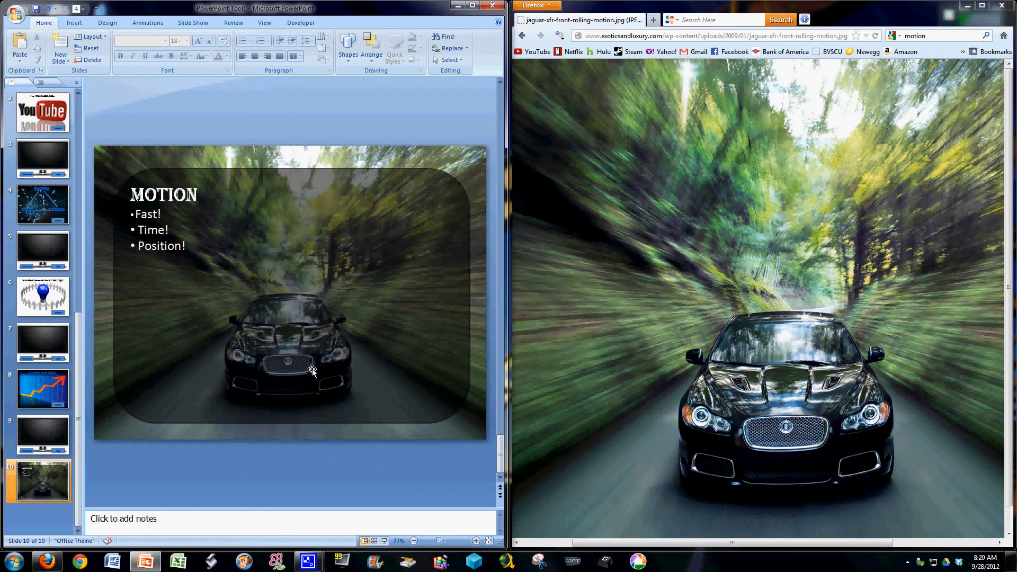
right_click(304, 291)
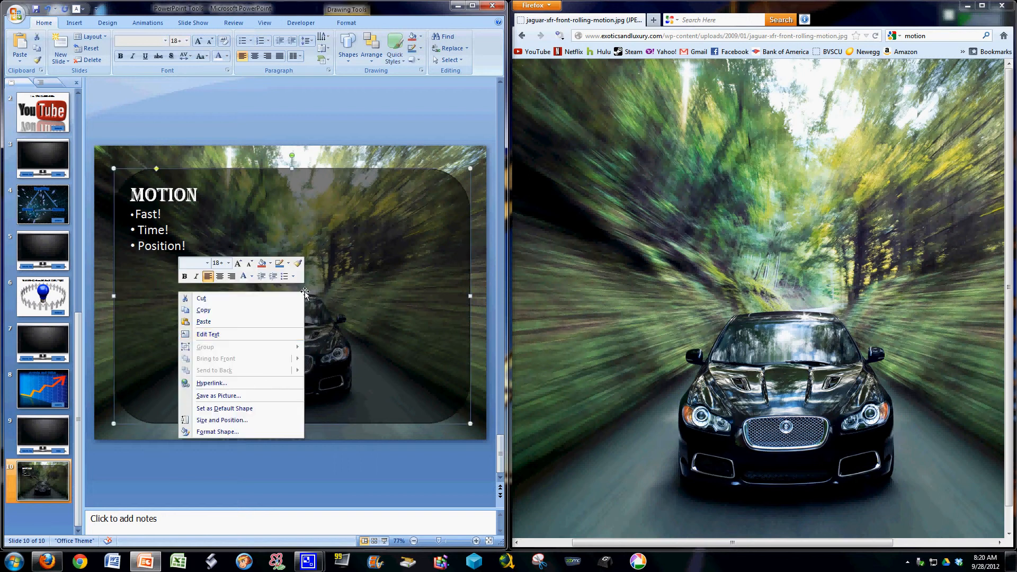
click(242, 433)
click(944, 136)
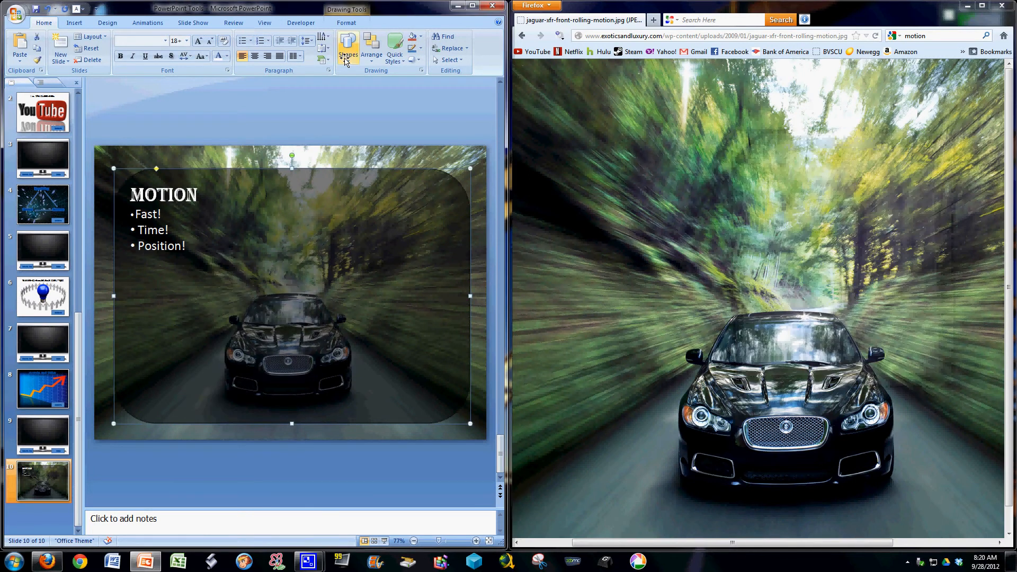
- Apply a Soft Edges effect to the semi-transparent rounded rectangle behind the text and deselect the shape
click(346, 23)
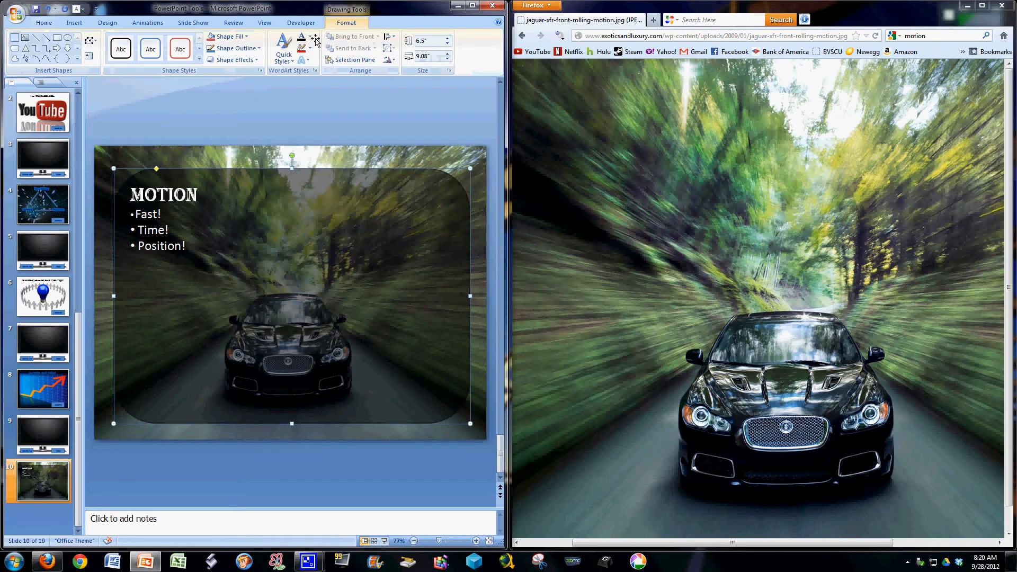
click(222, 60)
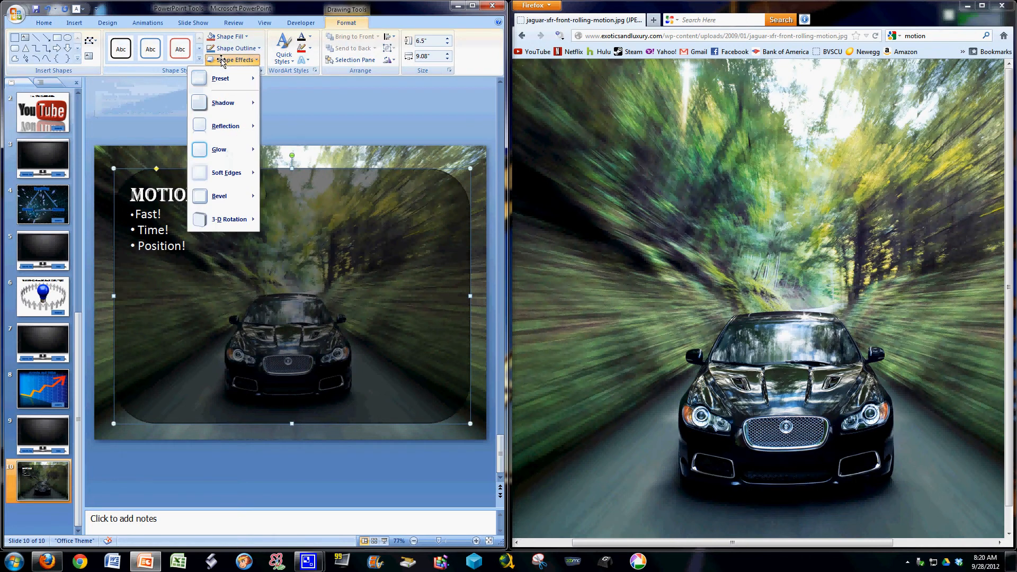
mouse_move(224, 174)
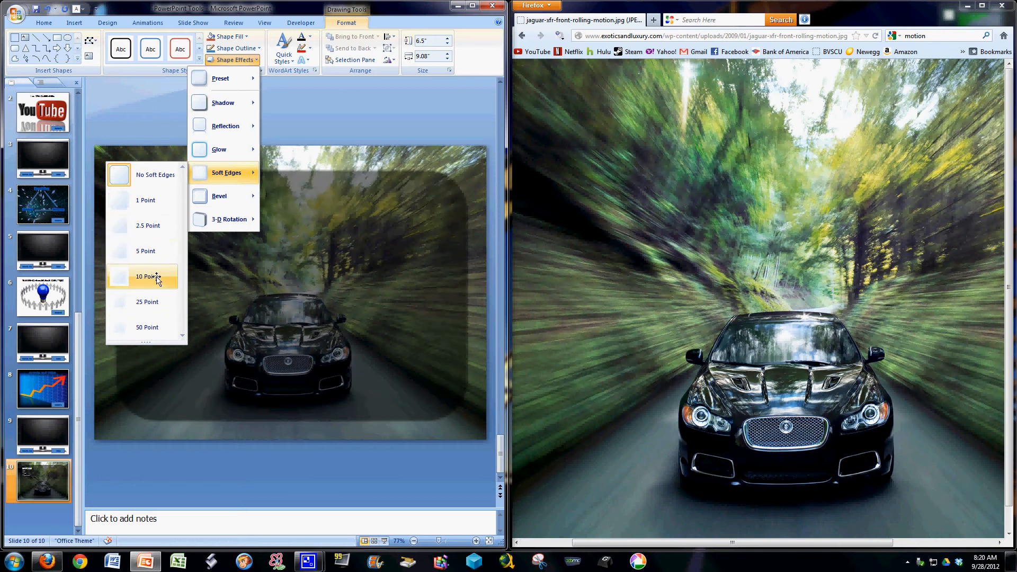
click(159, 252)
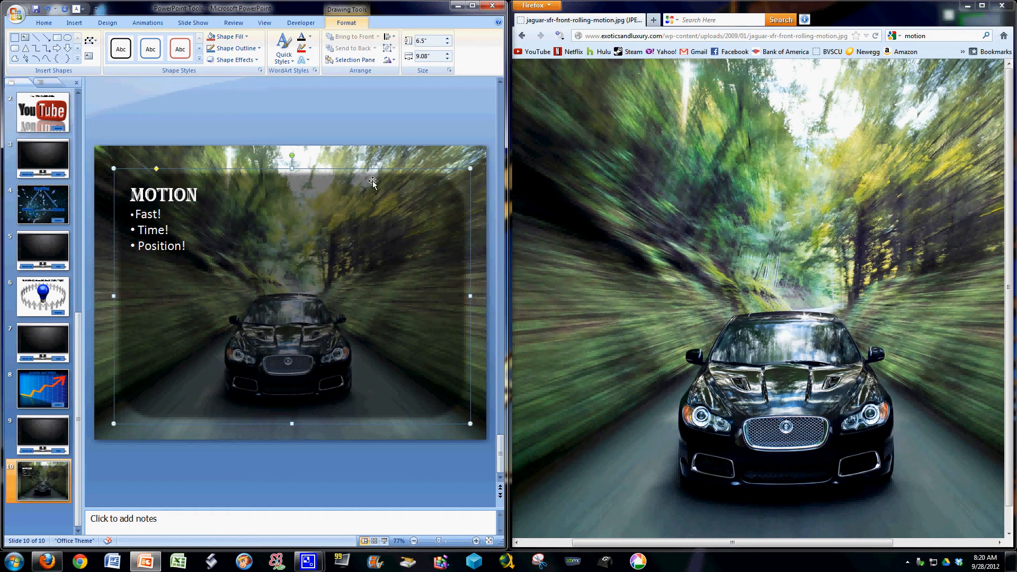
click(446, 160)
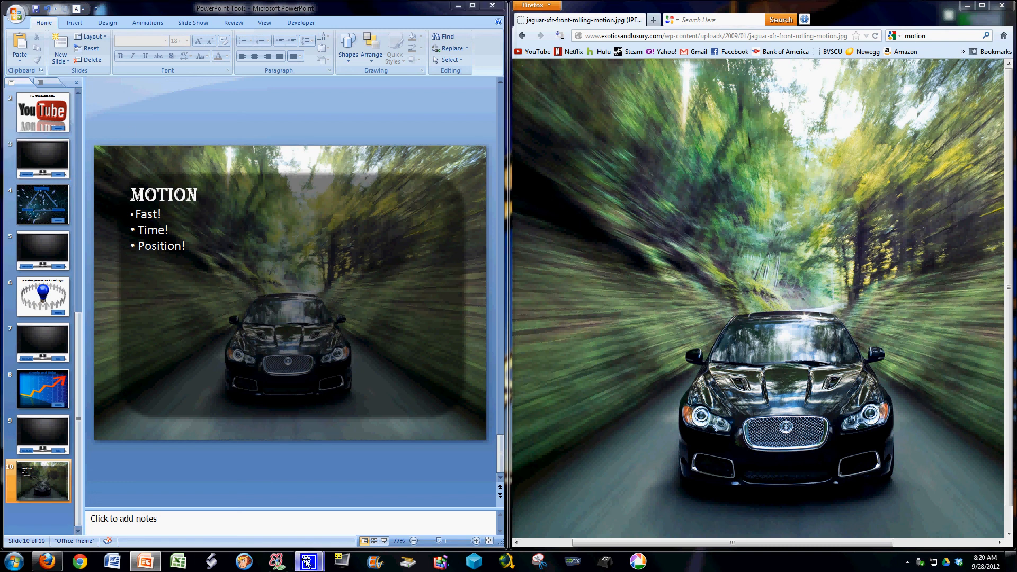
mouse_move(307, 561)
click(276, 511)
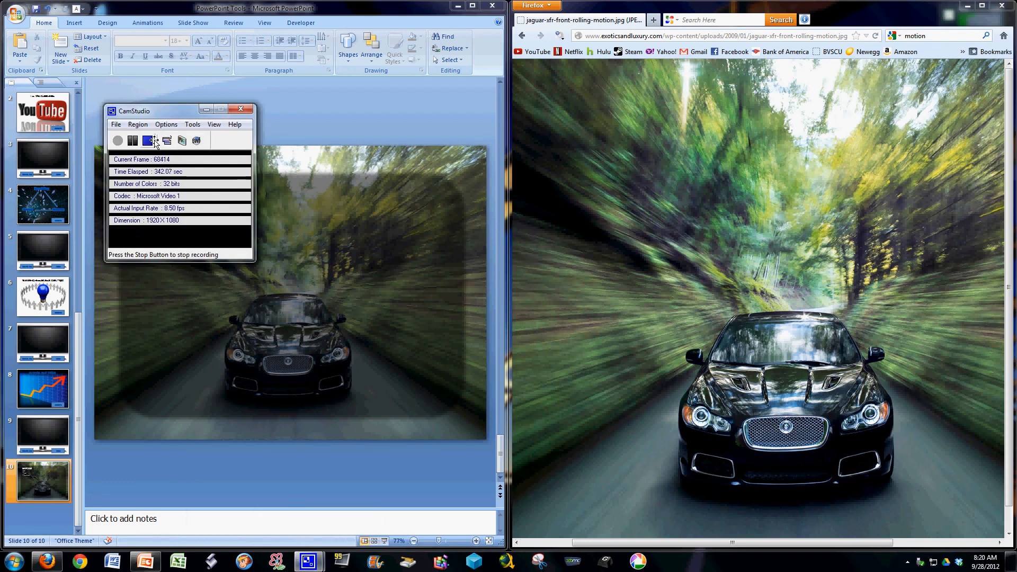